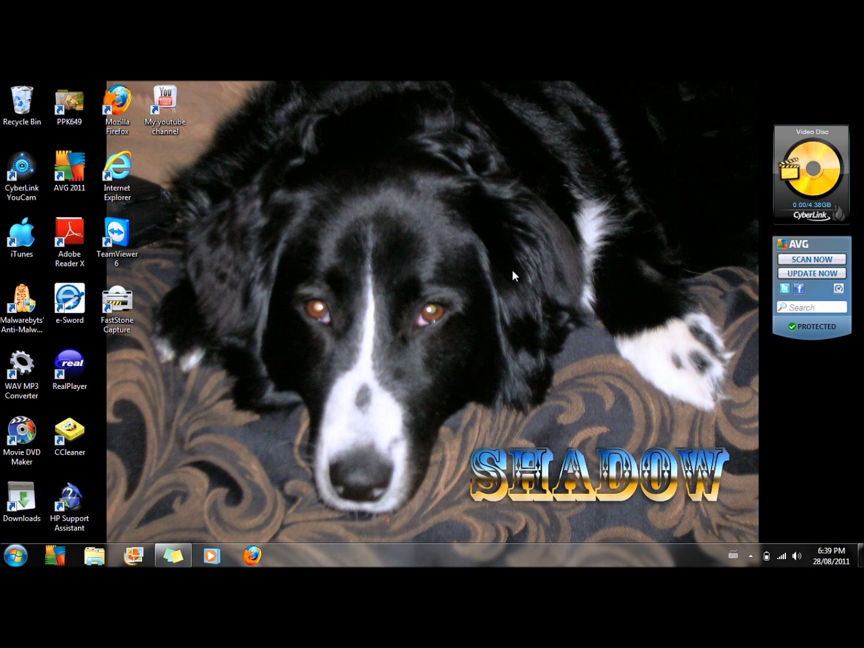
Select and clear several desktop shortcuts, then load iconarchive.com in Firefox
drag(240, 81, 61, 538)
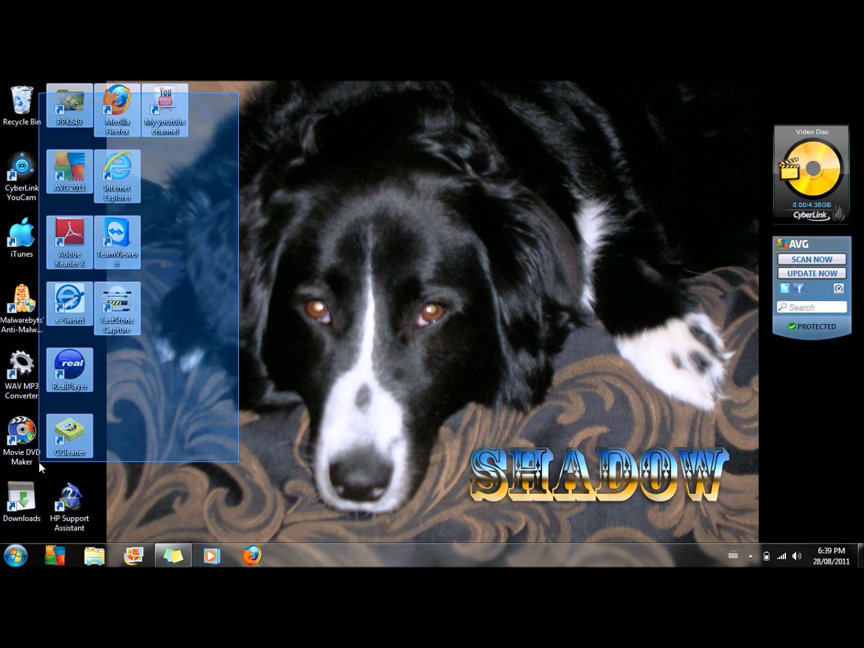
click(337, 439)
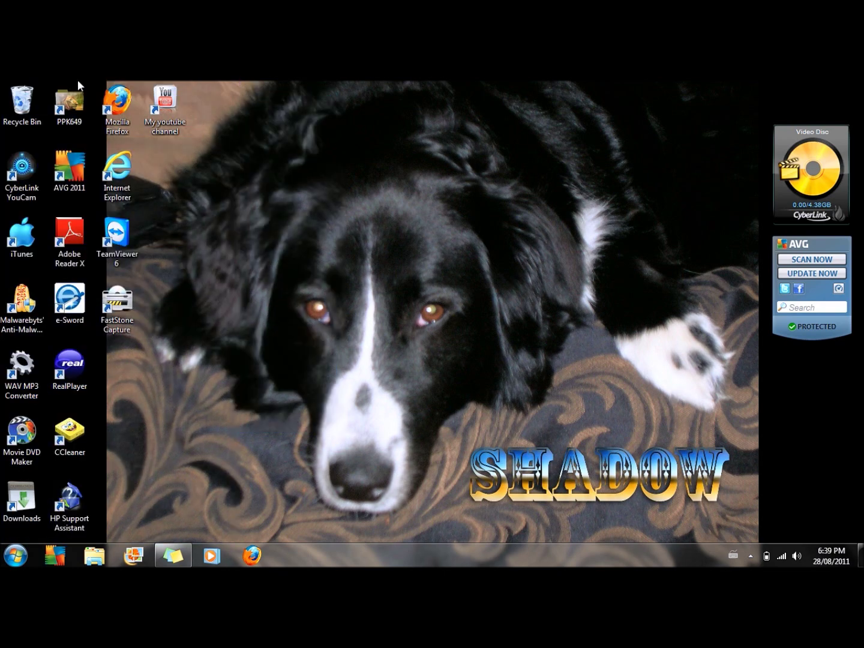
click(67, 112)
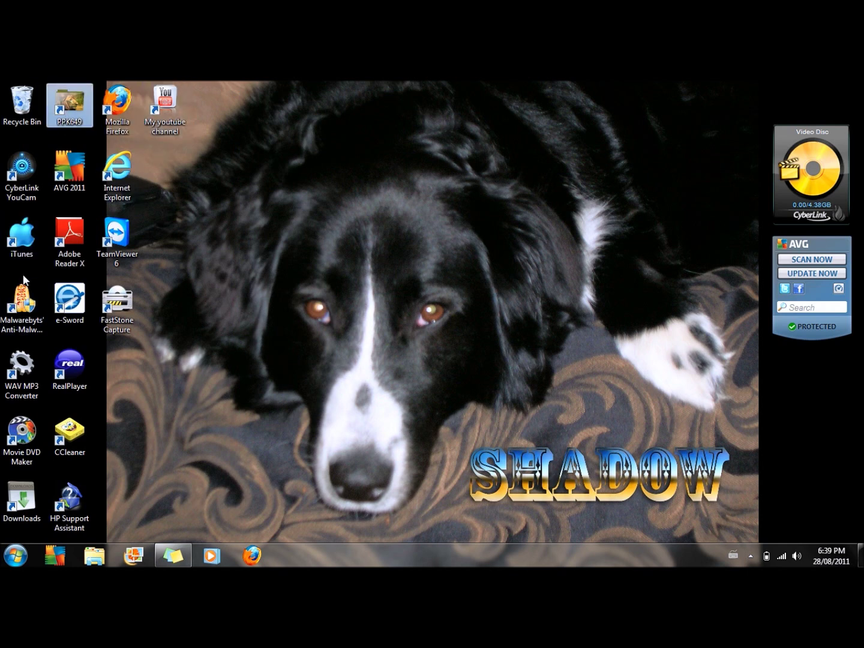
click(22, 237)
click(27, 317)
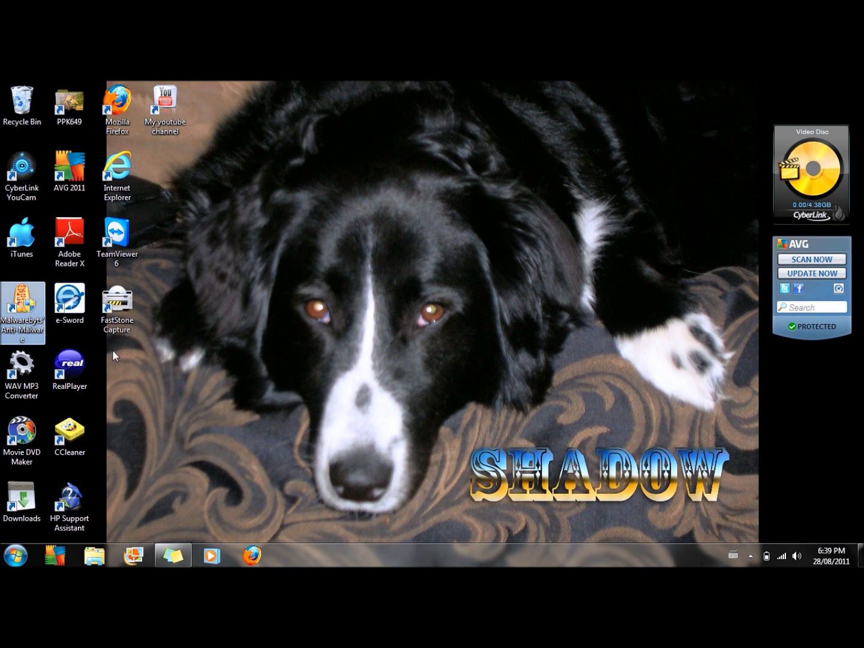
click(70, 432)
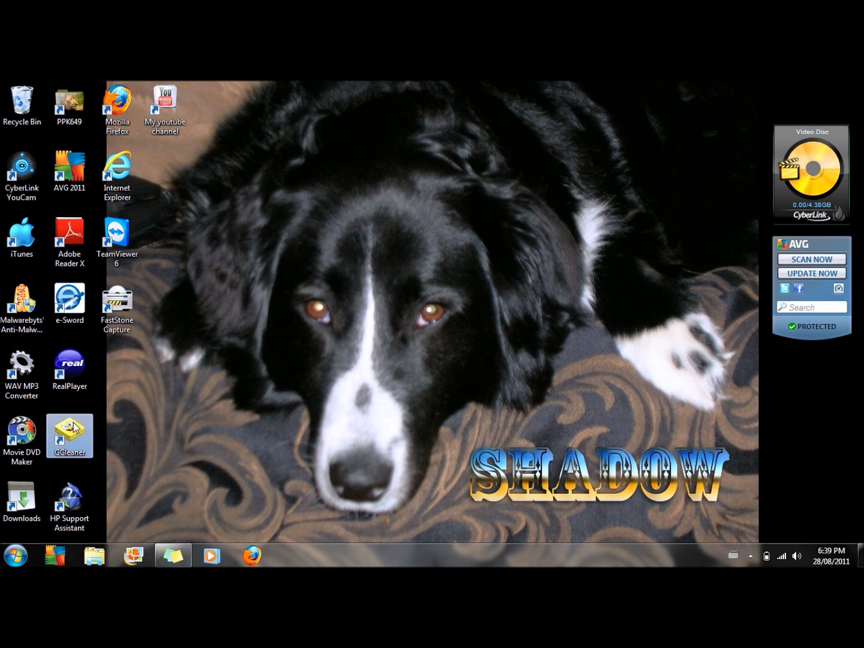
click(145, 420)
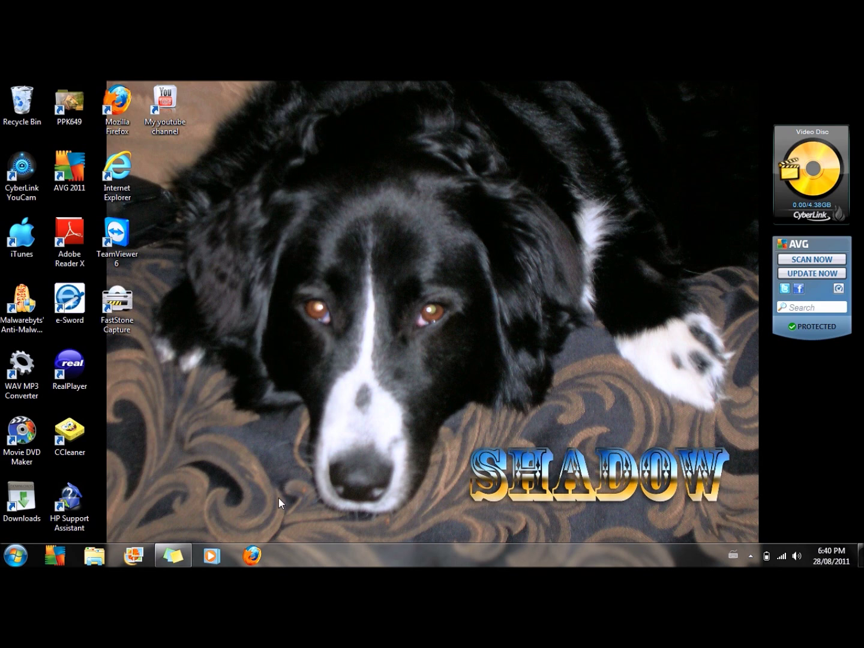
click(251, 555)
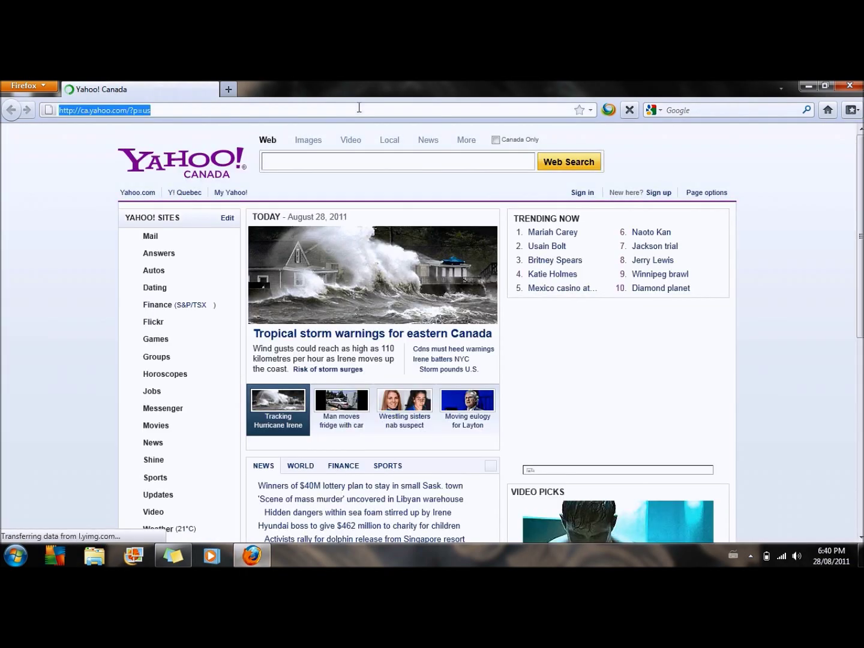
text(iconarchive.com)
key(Return)
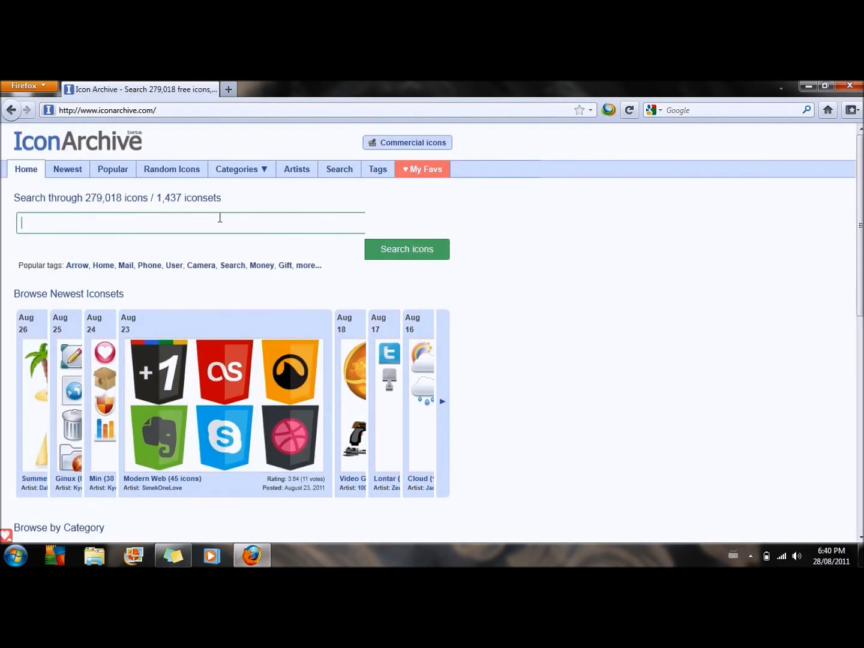
Search Icon Archive for 'youtube' and start the YouTube mug icon's ICO download
double_click(219, 218)
key(Down)
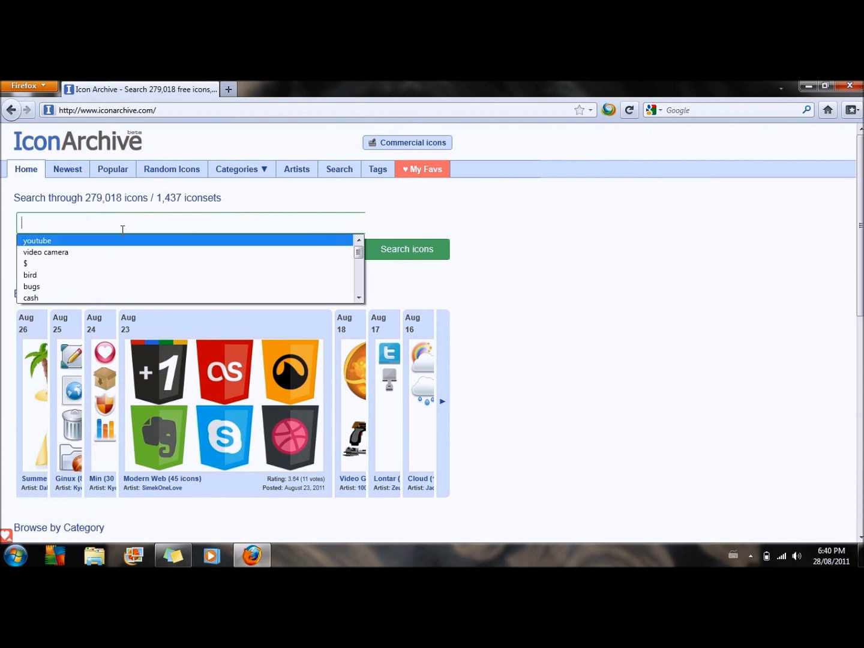
click(2, 274)
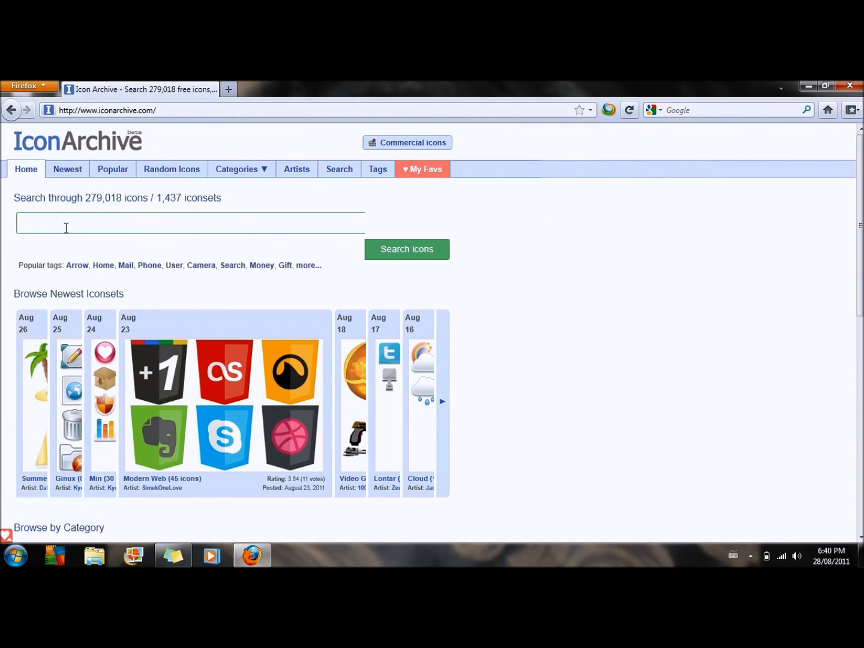
text(you)
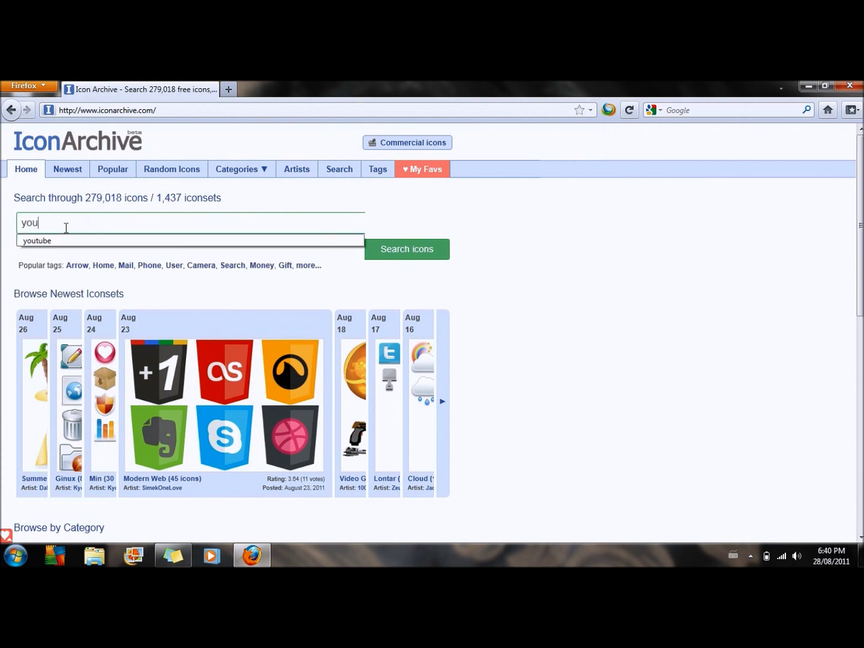
text(tube)
key(Return)
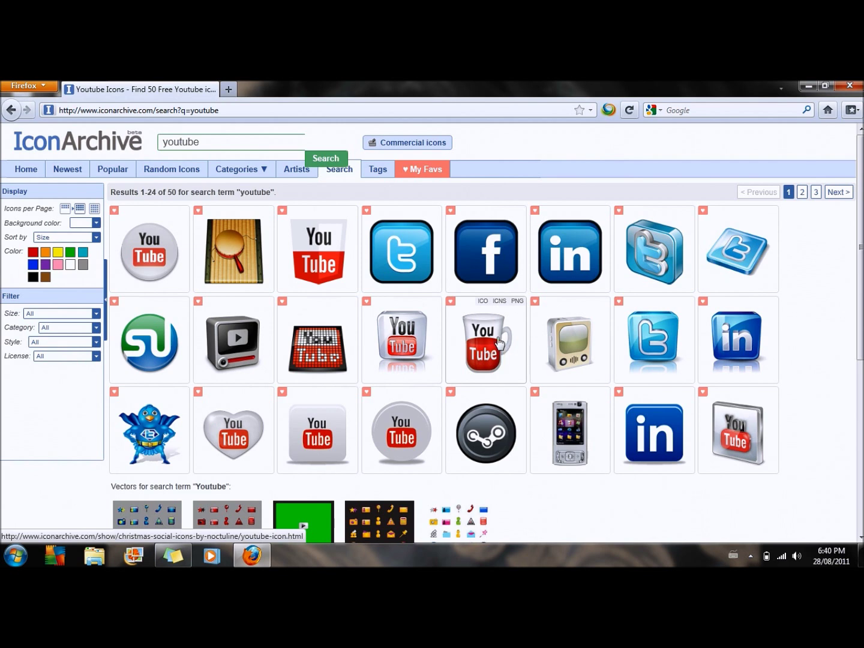
click(482, 301)
Save the YouTube mug icon as a file and minimize Firefox
click(481, 322)
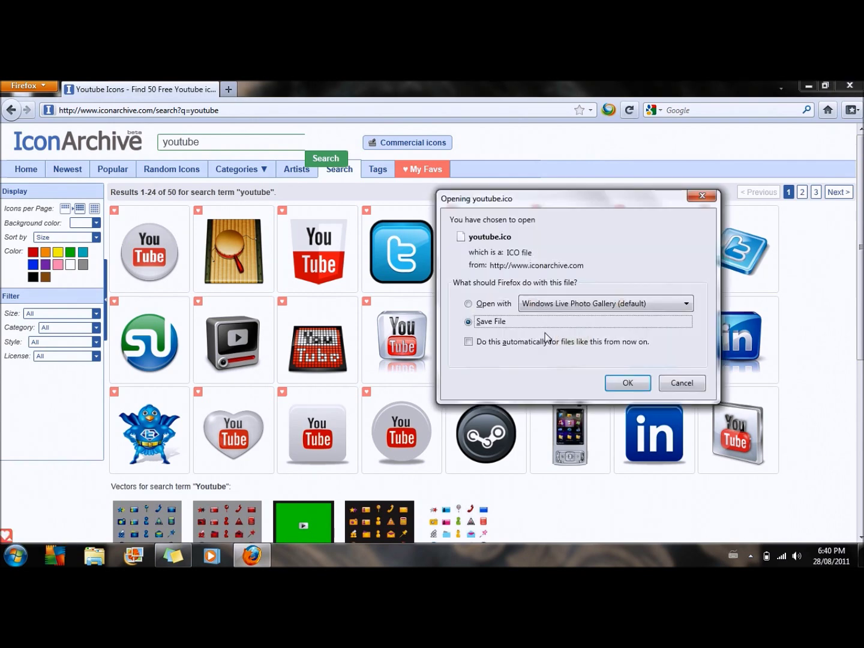
click(627, 383)
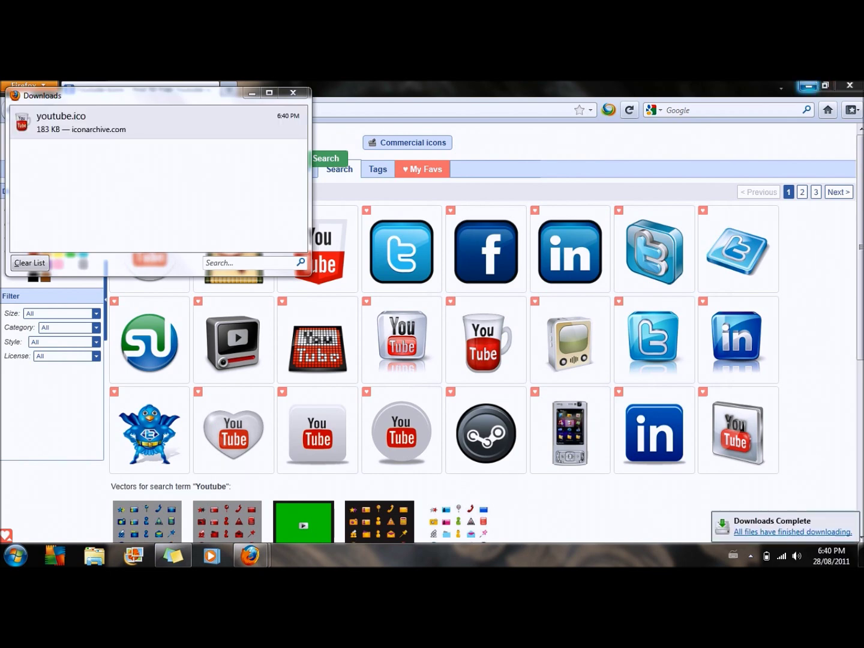
click(809, 85)
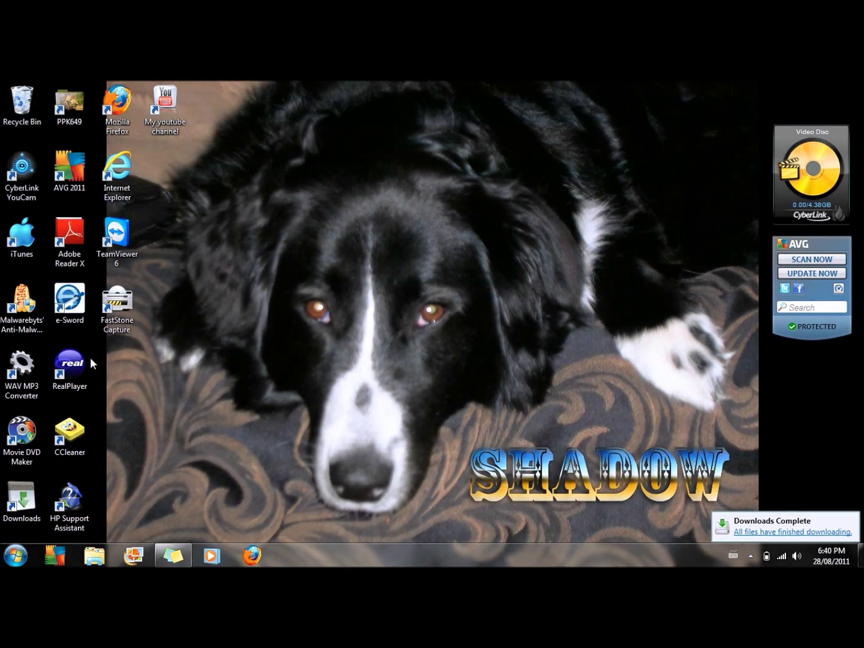
Confirm youtube.ico is in the Downloads folder, then hide Explorer
double_click(21, 504)
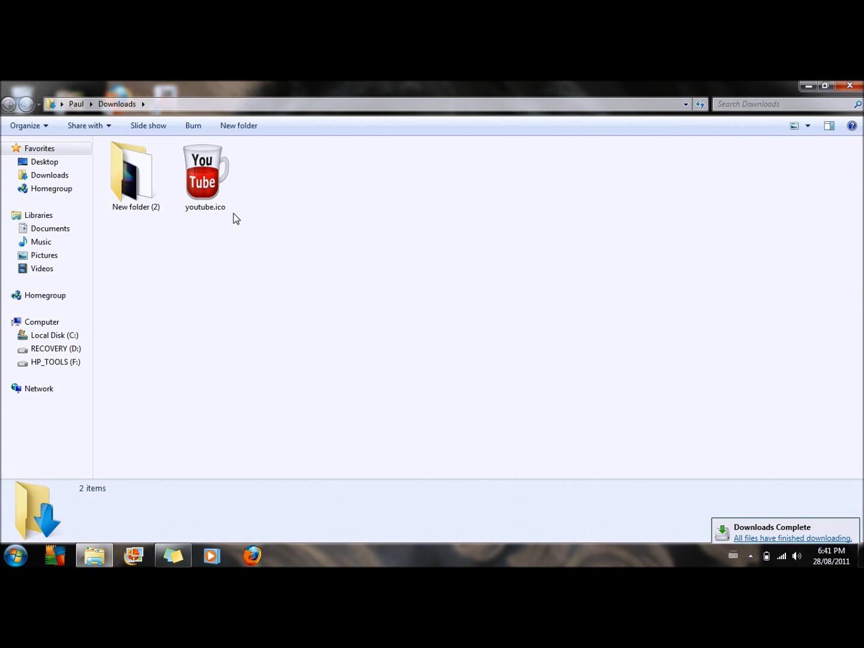
click(230, 203)
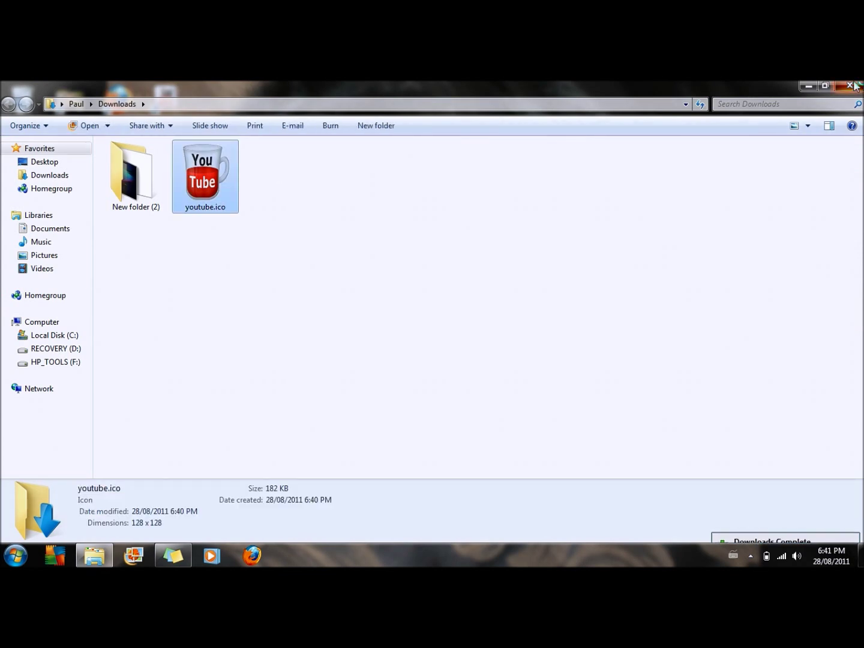
click(809, 86)
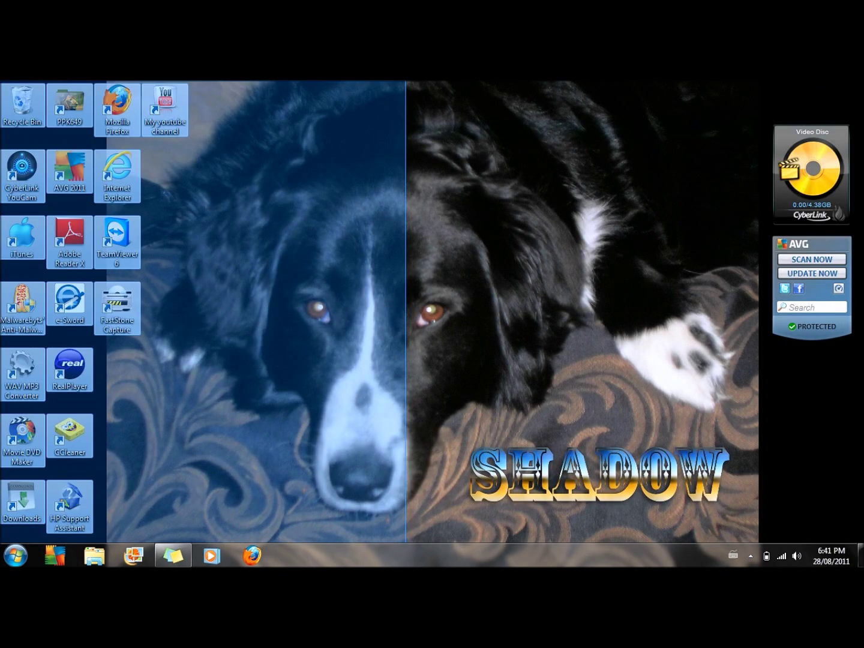
Open the Properties of the FastStone Capture desktop shortcut
click(131, 323)
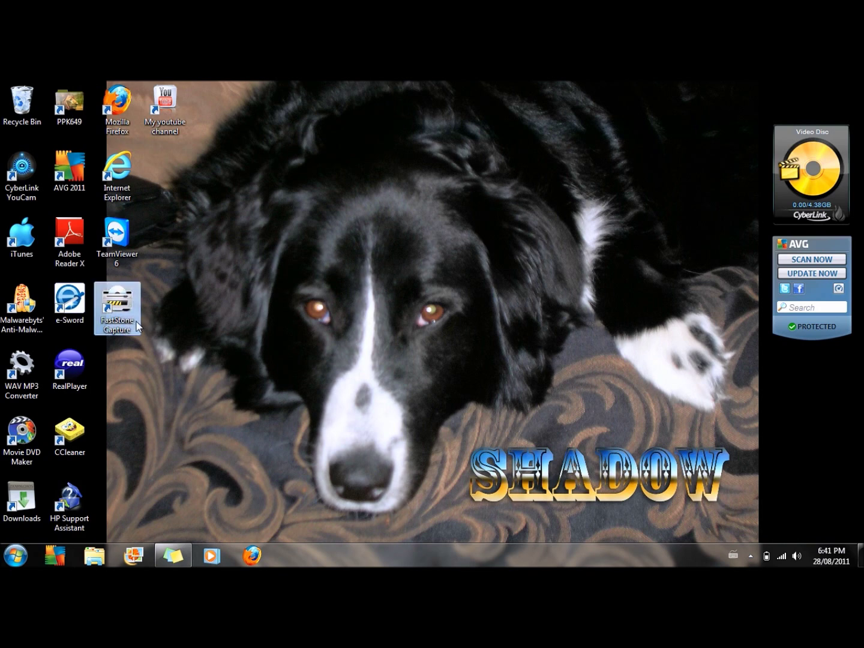
right_click(136, 322)
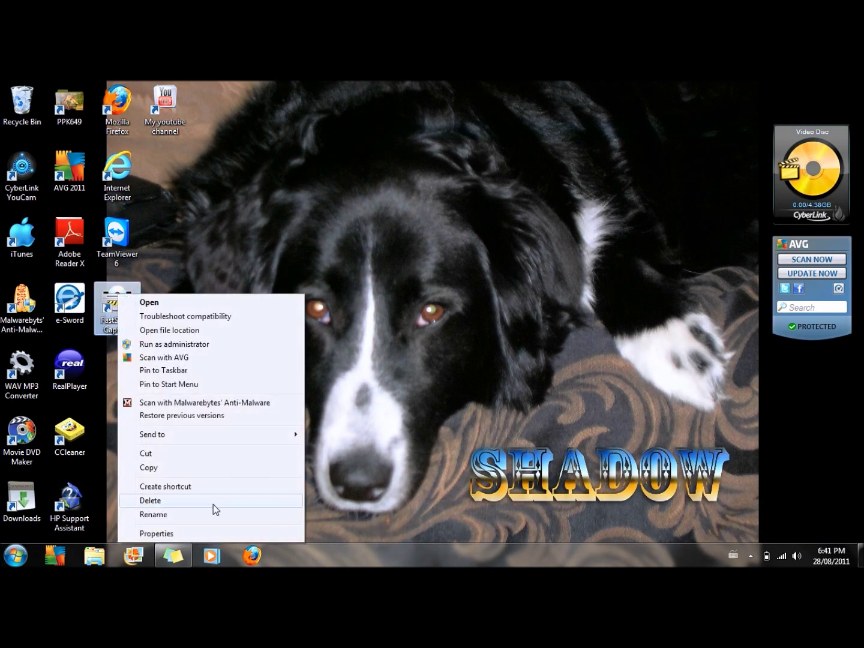
click(213, 534)
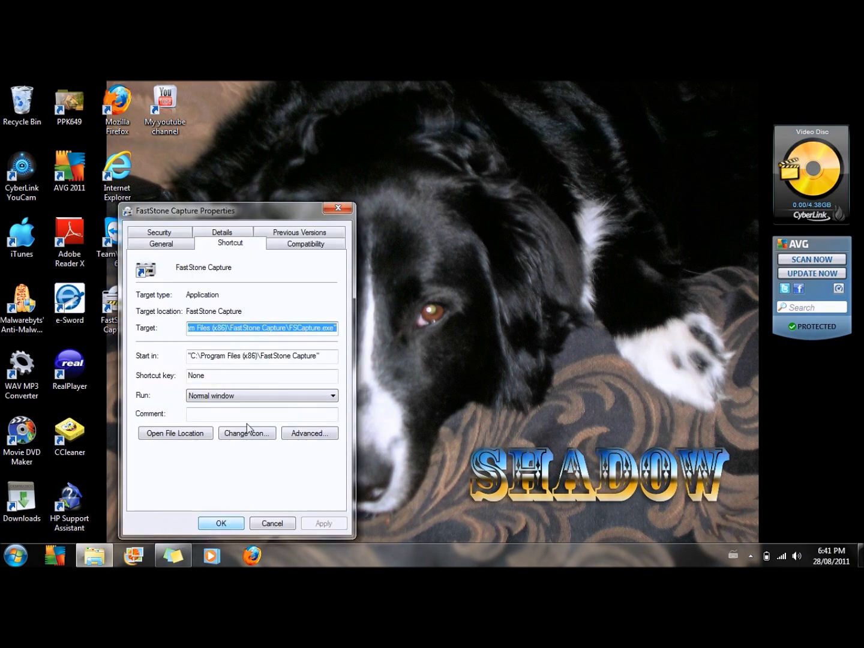
Set the shortcut's icon to Downloads\youtube.ico, approving the administrator prompt
click(247, 432)
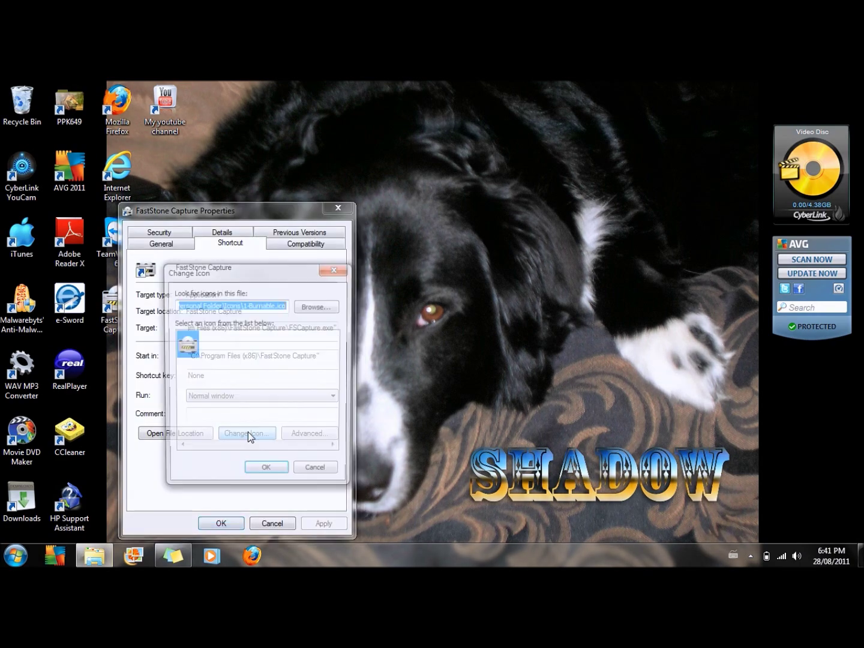
click(316, 306)
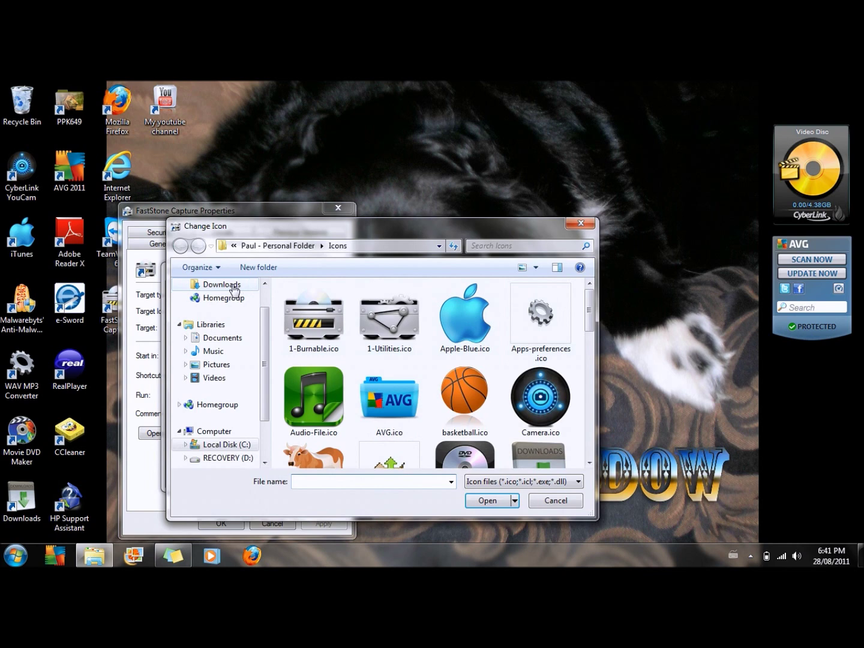
click(221, 285)
double_click(417, 341)
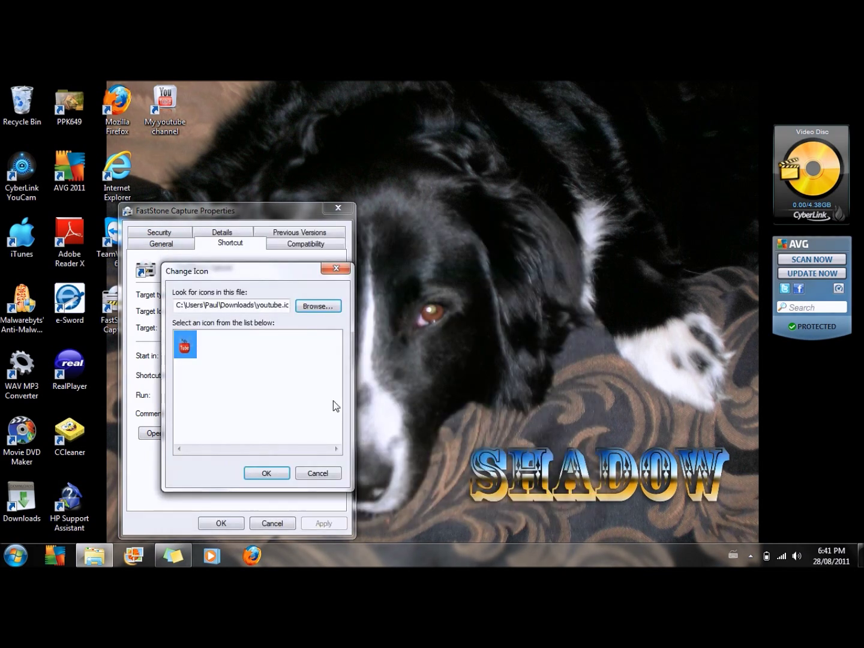
click(267, 471)
click(324, 524)
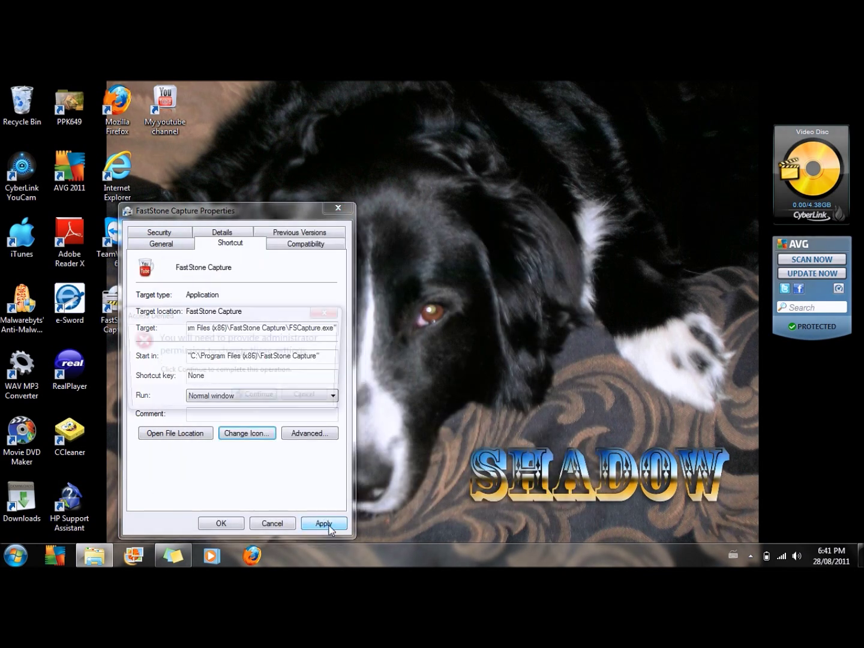
click(255, 398)
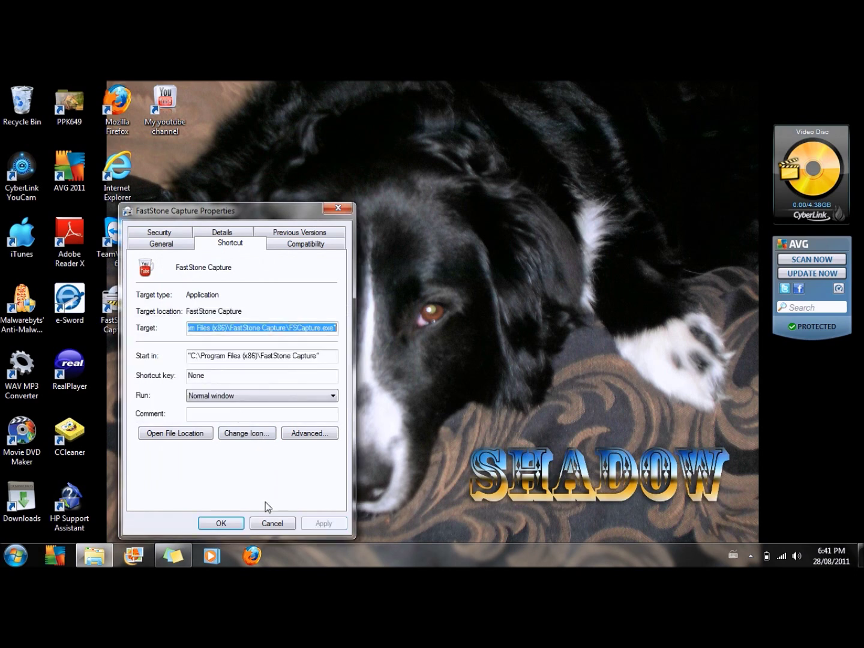
click(237, 524)
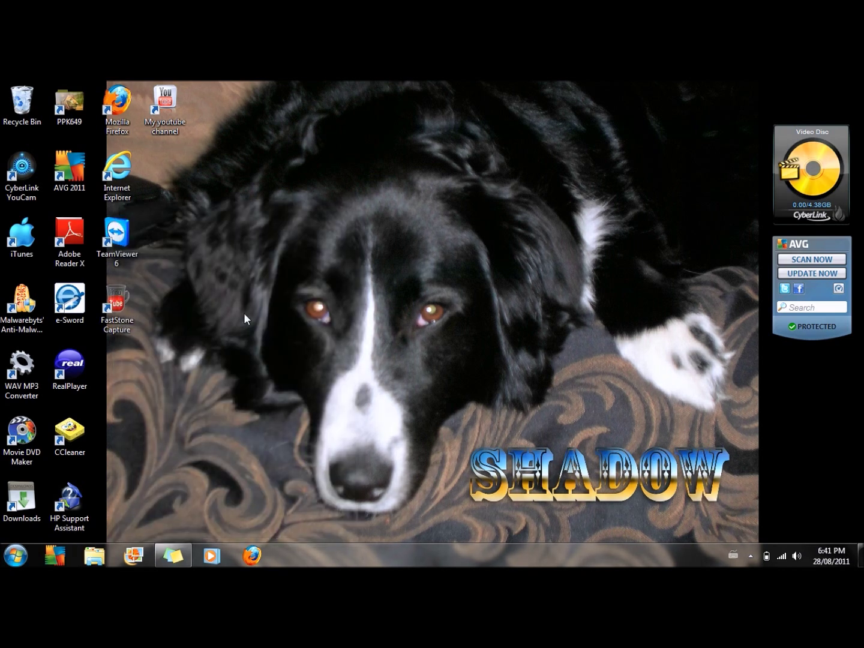